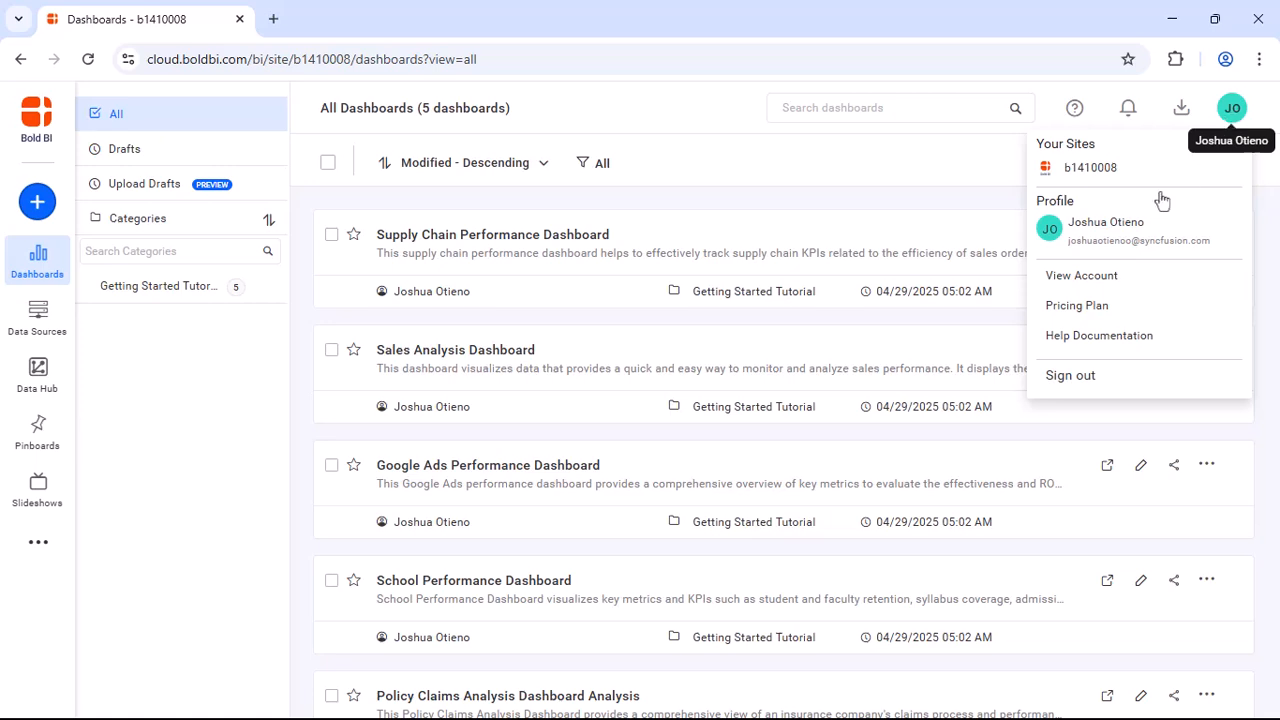
- Download the BoldBIEnterpriseEdition Windows EXE installer from the Bold BI account's Downloads page
{"action": "left_click", "coordinate": [1090, 277]}
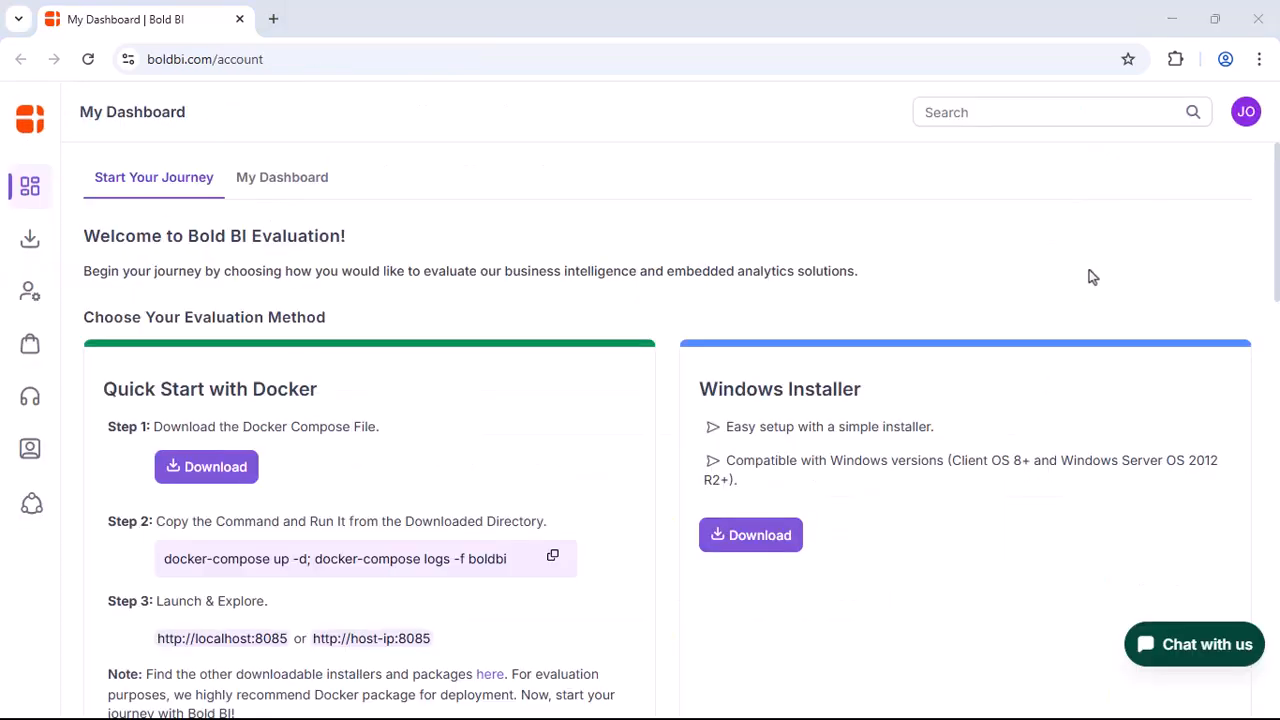
{"action": "mouse_move", "coordinate": [30, 240]}
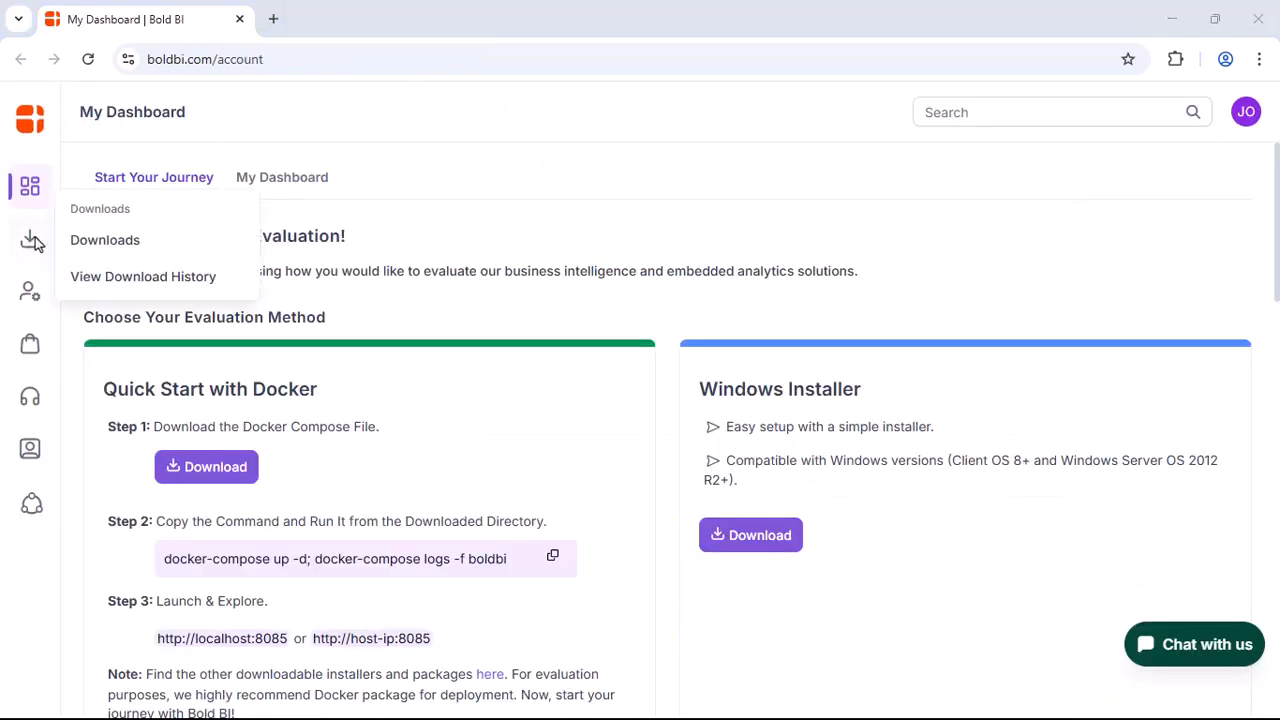
{"action": "left_click", "coordinate": [98, 245]}
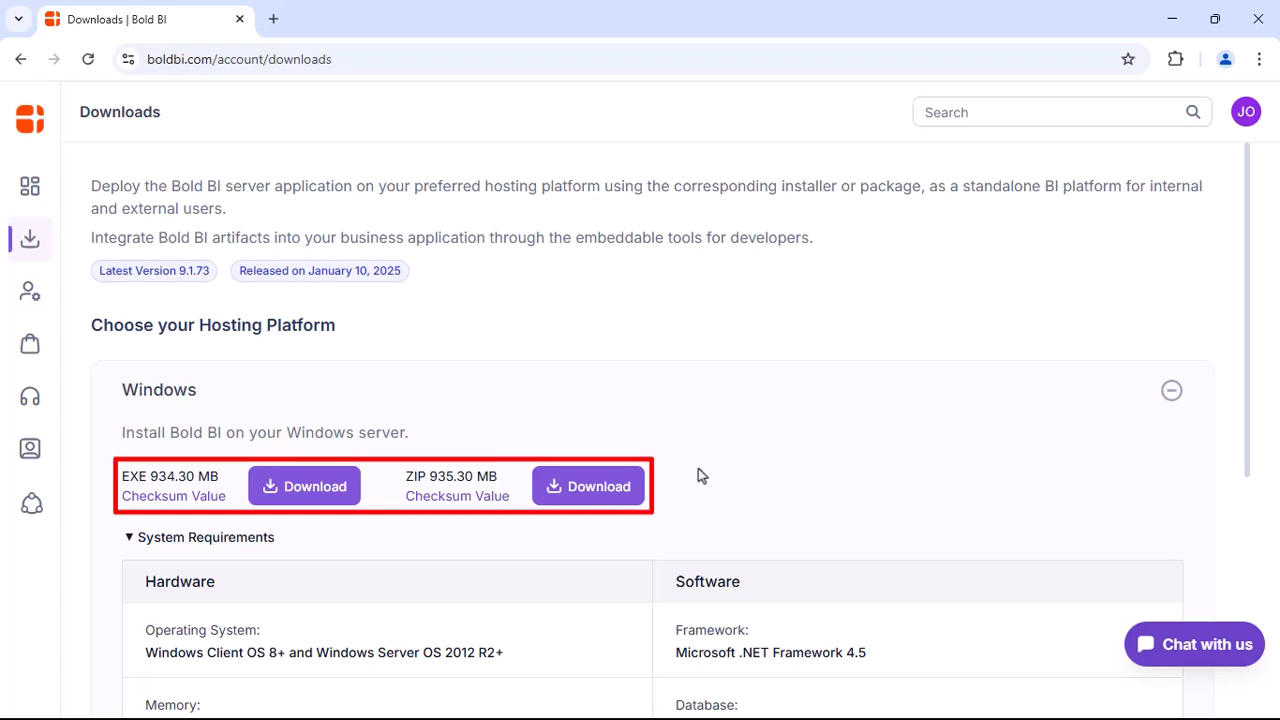
{"action": "left_click", "coordinate": [308, 485]}
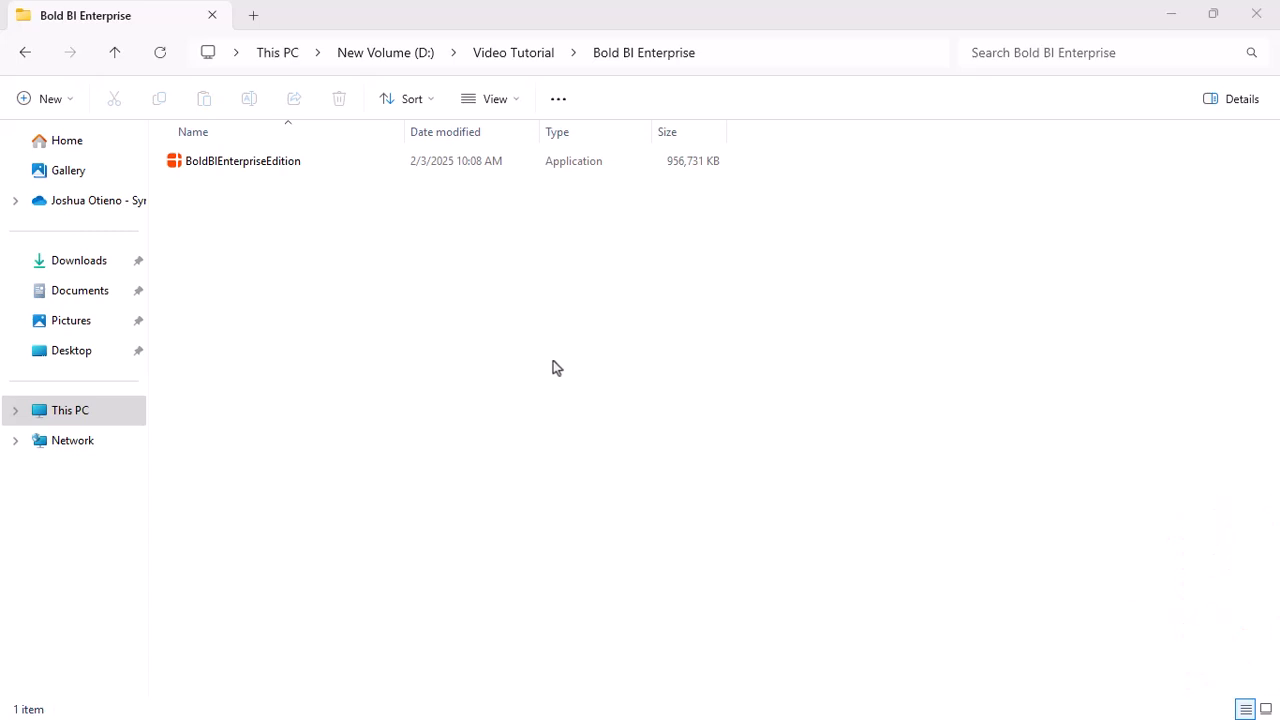
- Launch the BoldBIEnterpriseEdition setup and accept its License Terms and Conditions
{"action": "double_click", "coordinate": [392, 158]}
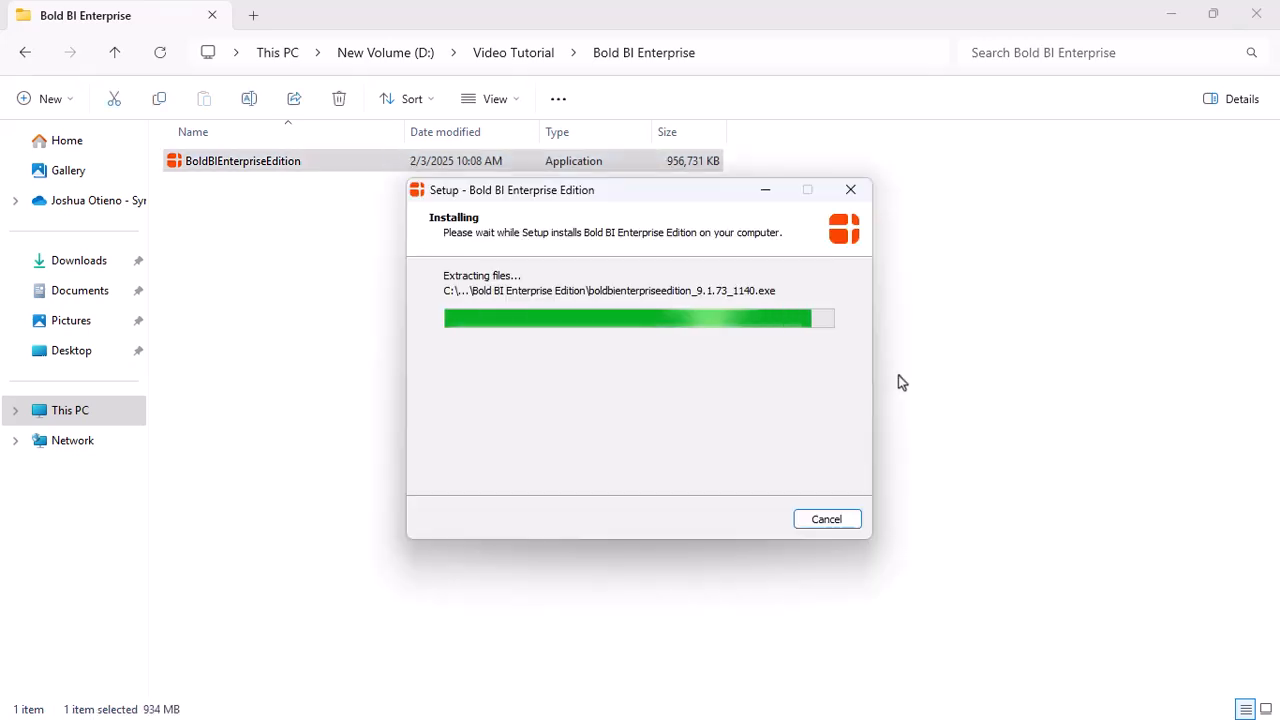
{"action": "left_click", "coordinate": [456, 292]}
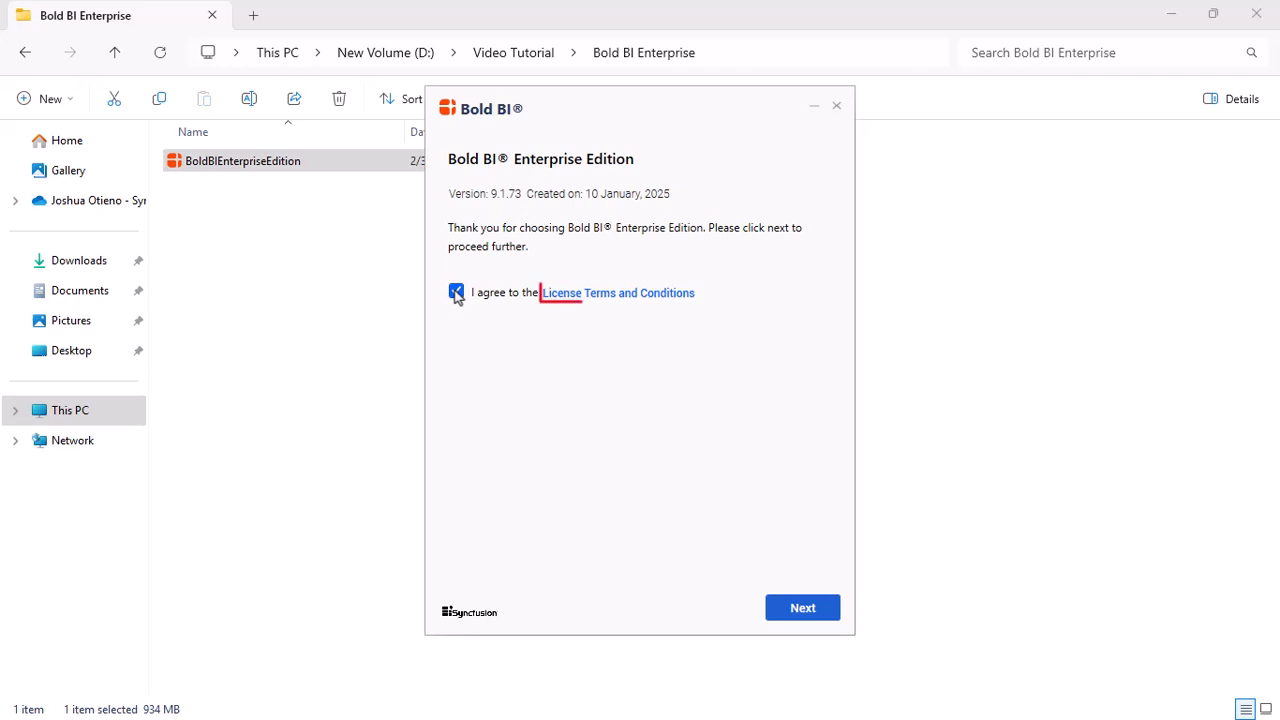
- Advance to Install Settings showing port 64518, C:\BoldServices\ deployment and firewall access enabled
{"action": "left_click", "coordinate": [796, 610]}
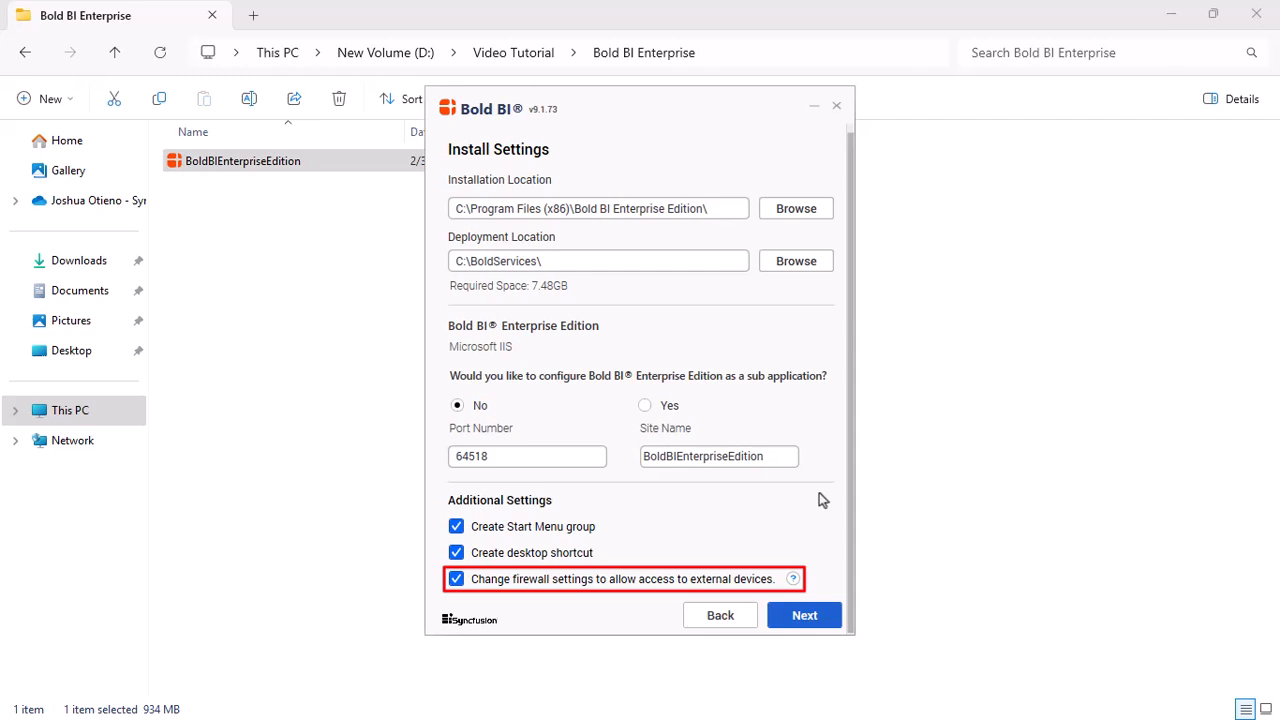
- Keep the default install settings and enable downloading the Chromium packages
{"action": "left_click", "coordinate": [806, 615]}
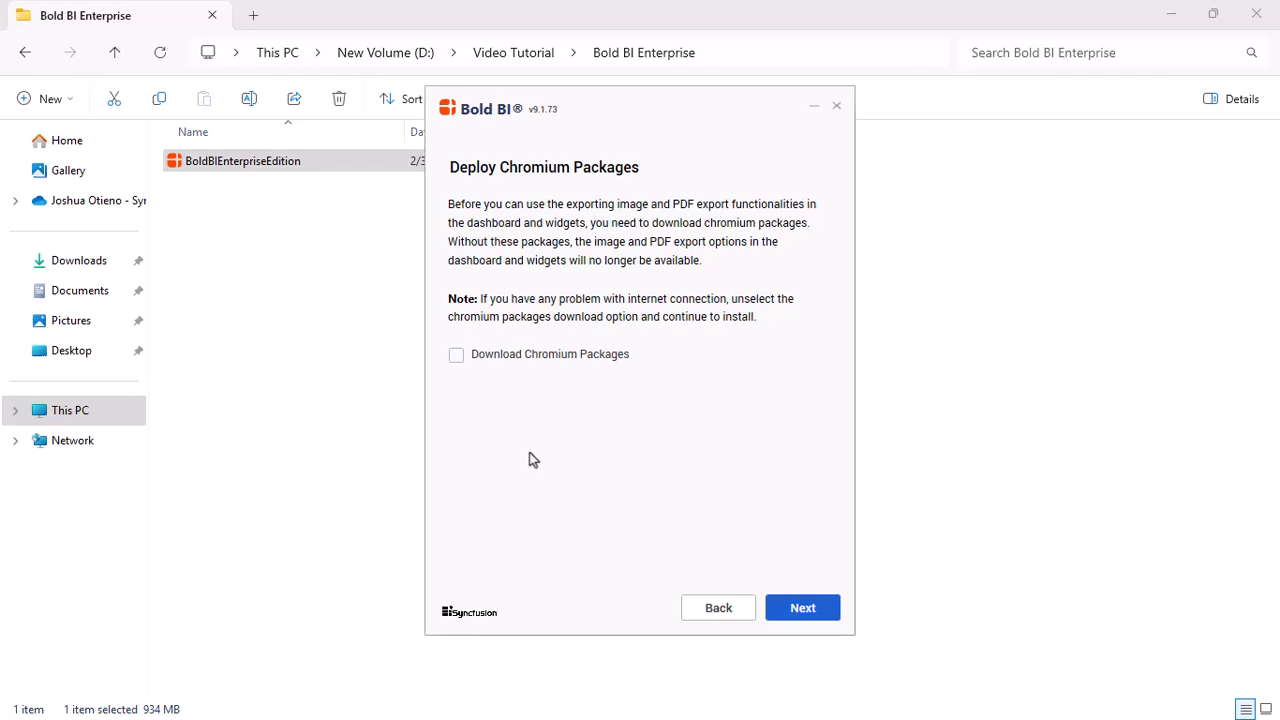
{"action": "left_click", "coordinate": [456, 357]}
{"action": "left_click", "coordinate": [803, 608]}
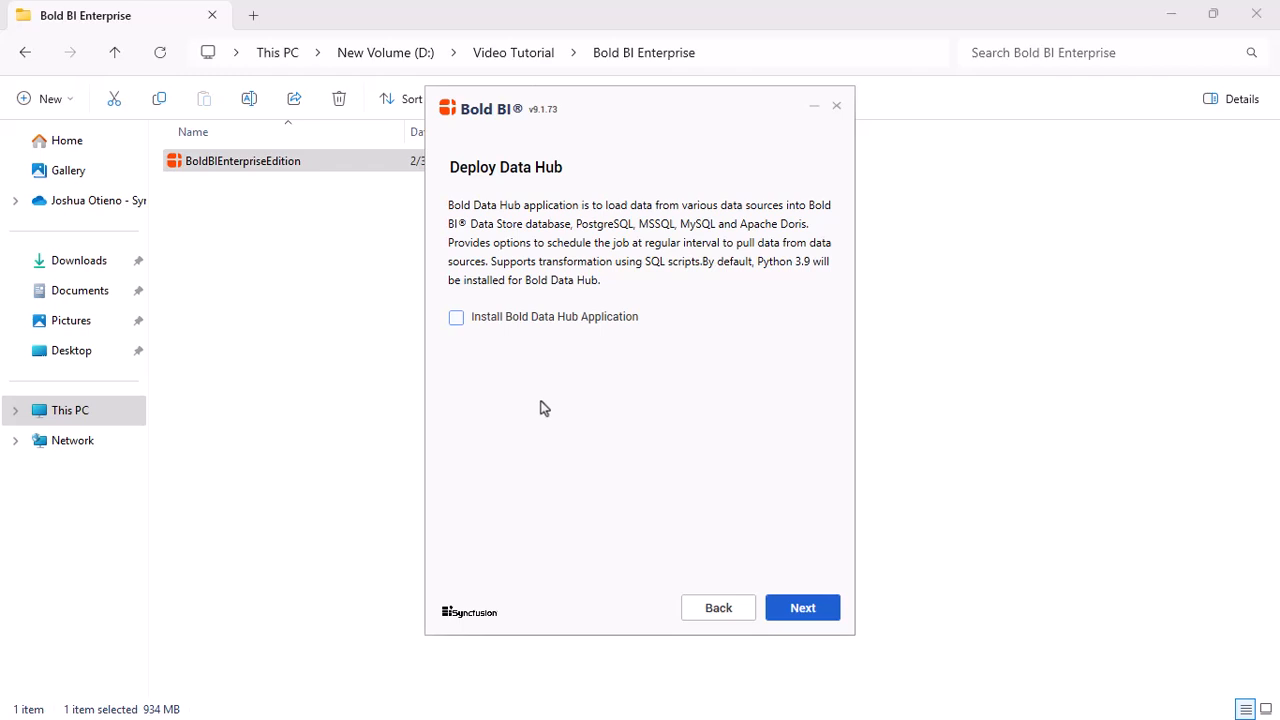
- Install version 9.1.73 with Bold Data Hub and all client libraries, then launch it
{"action": "left_click", "coordinate": [456, 318]}
{"action": "left_click", "coordinate": [803, 608]}
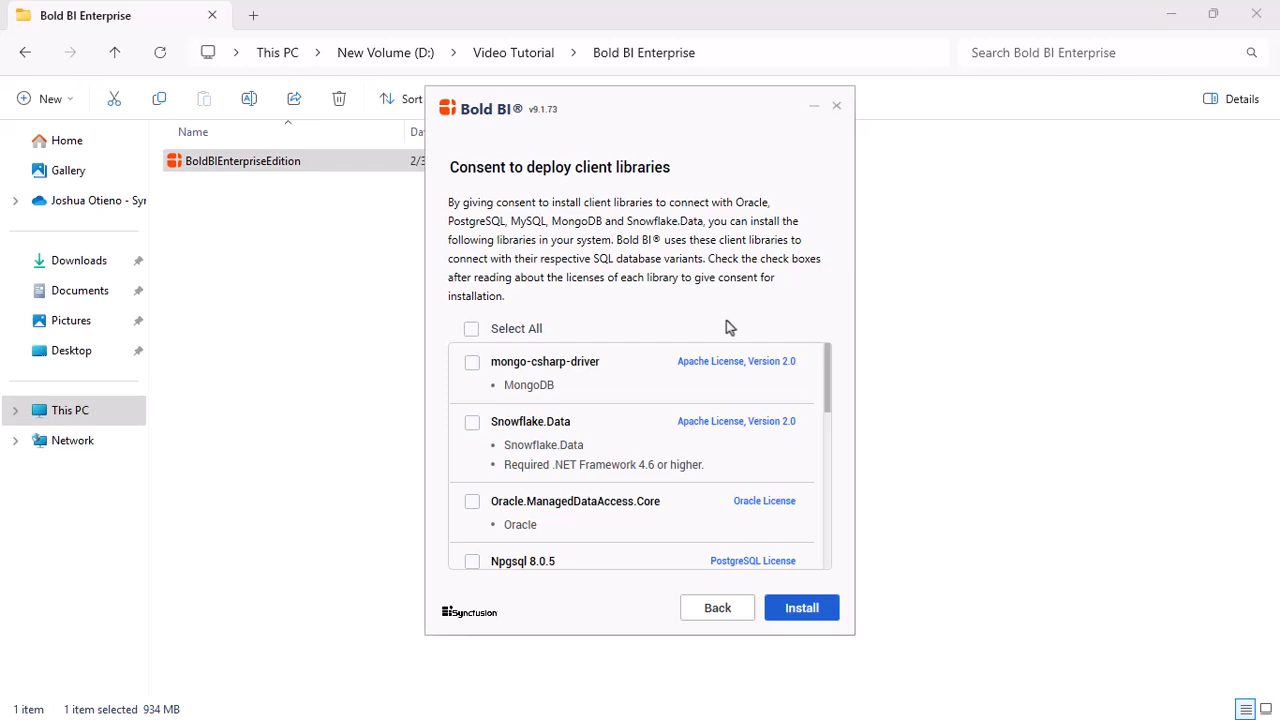
{"action": "left_click", "coordinate": [471, 330]}
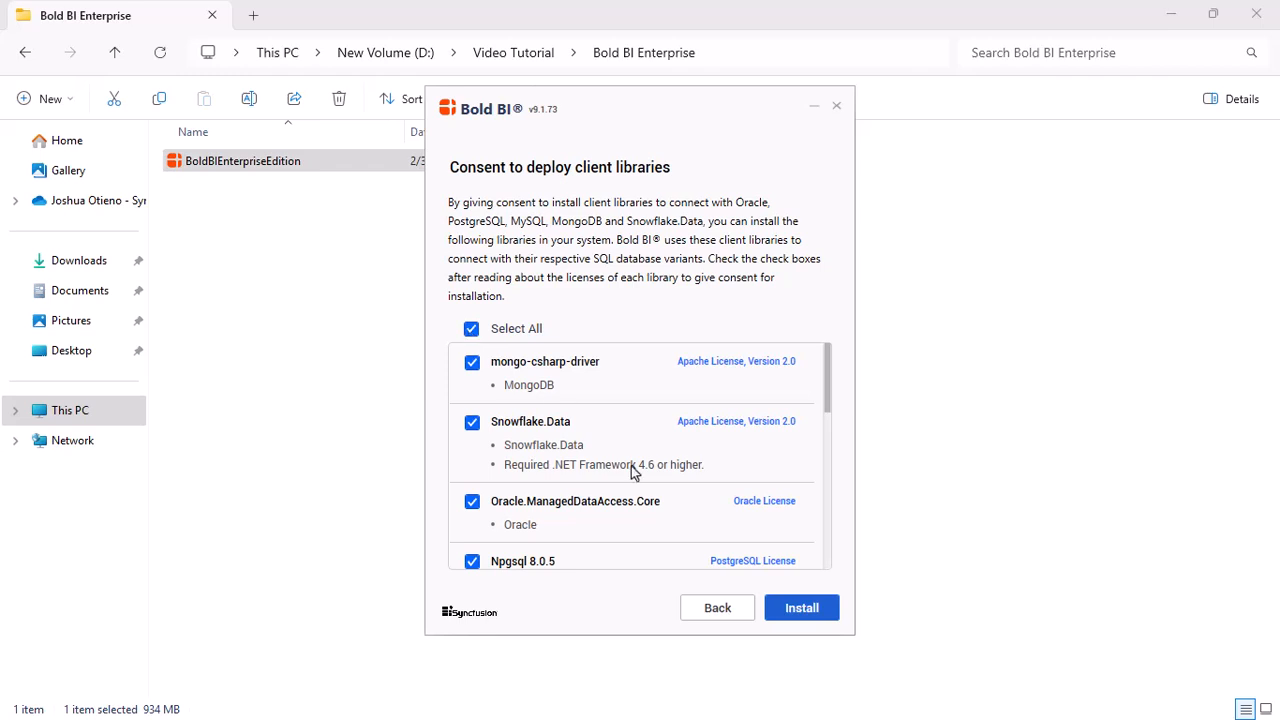
{"action": "left_click", "coordinate": [796, 607]}
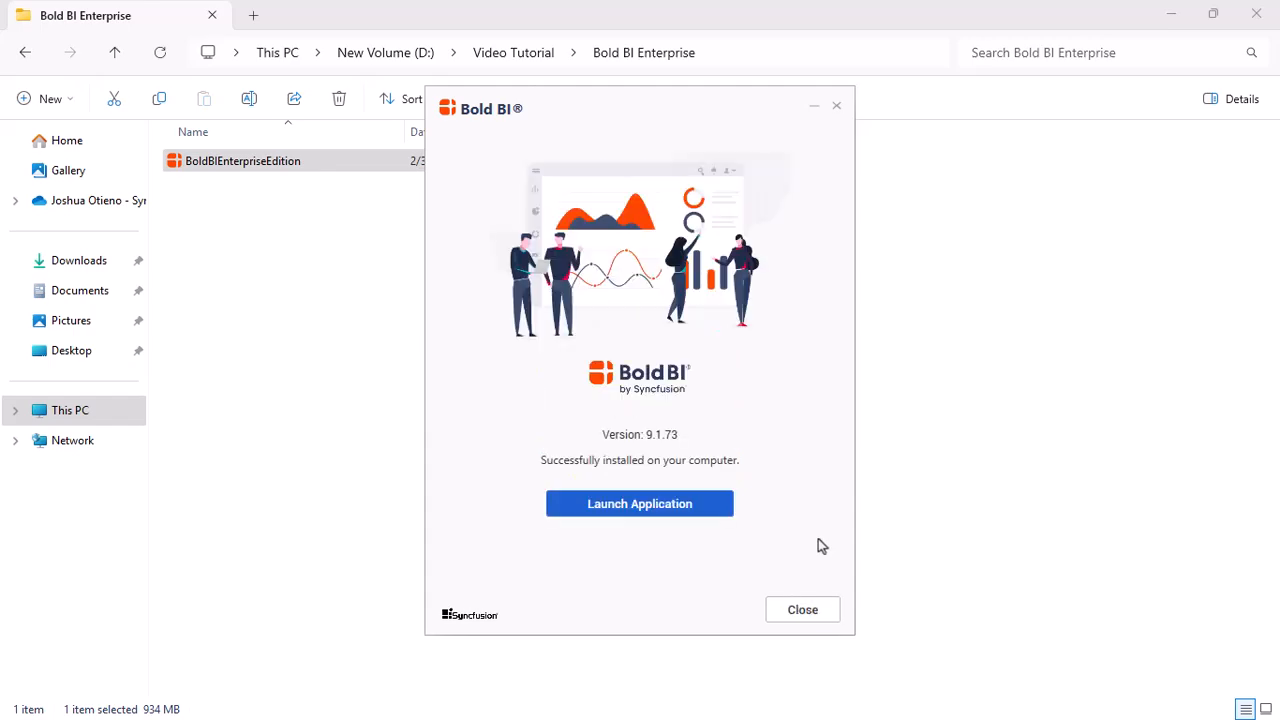
{"action": "left_click", "coordinate": [634, 506]}
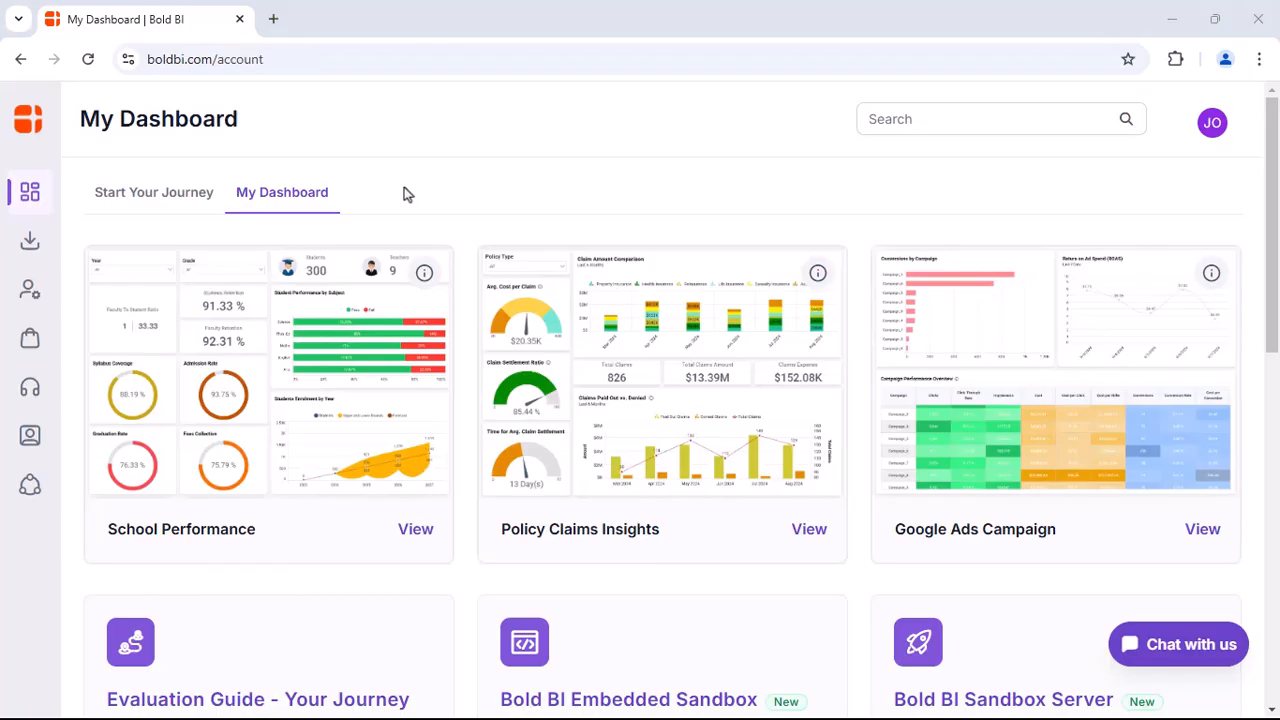
- Download the offline key for the Self-Service BI - Managed Hosting - Small subscription
{"action": "mouse_move", "coordinate": [30, 338]}
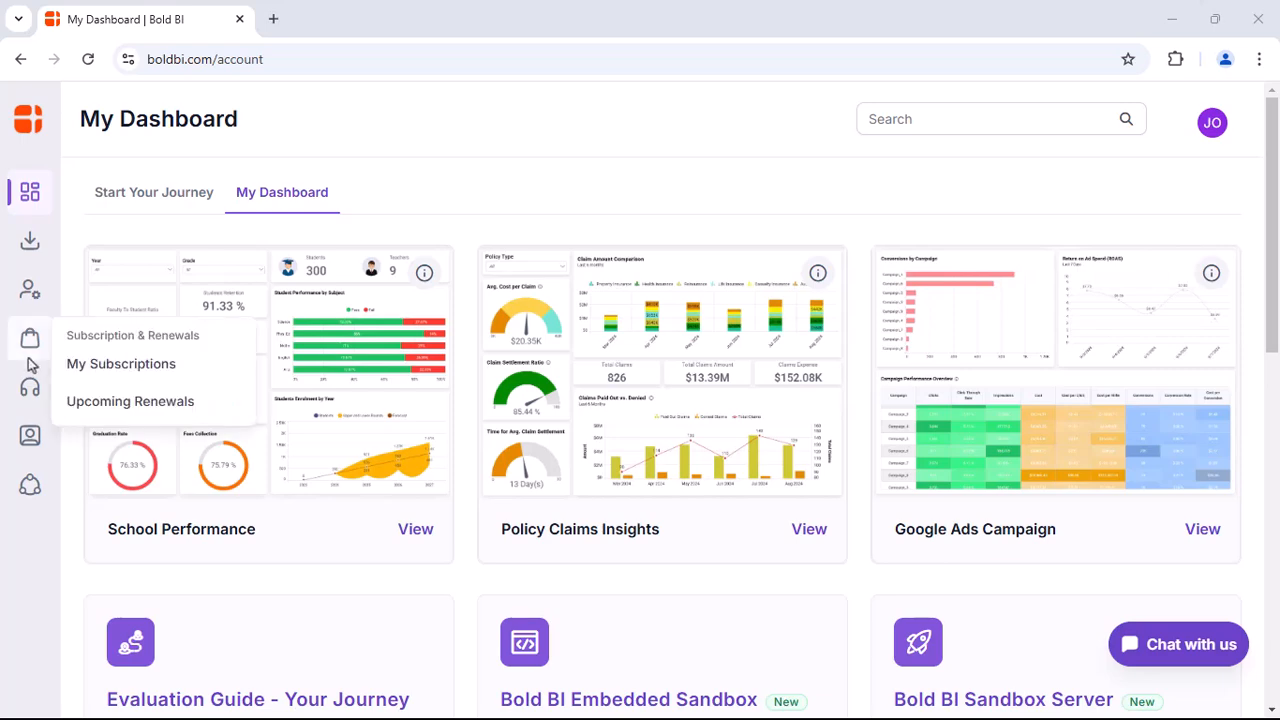
{"action": "left_click", "coordinate": [92, 366]}
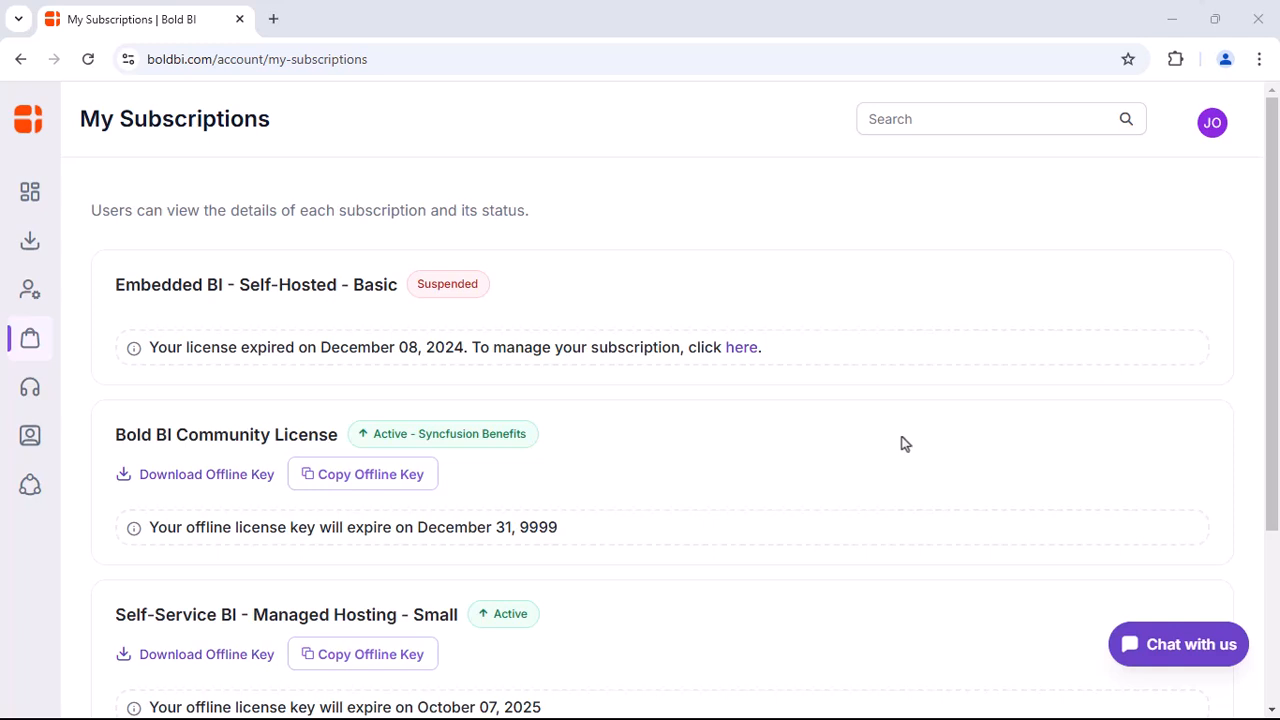
{"action": "left_click", "coordinate": [207, 656]}
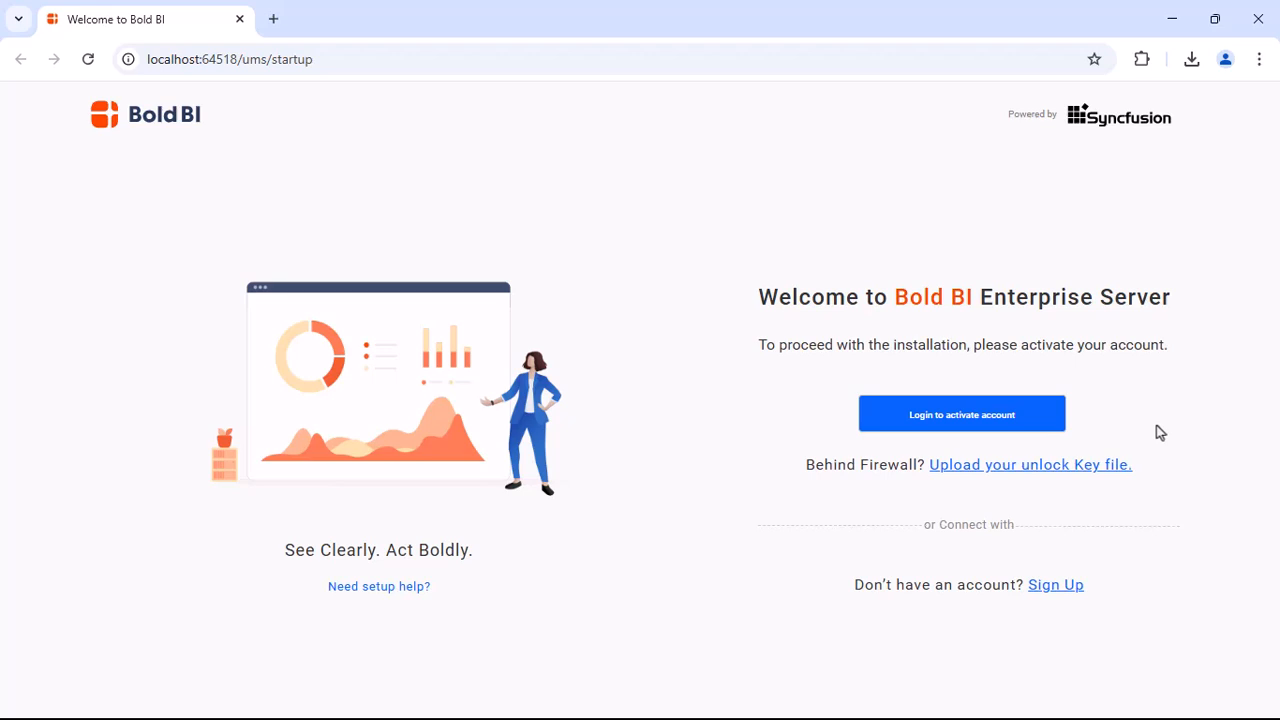
{"action": "left_click", "coordinate": [1022, 465]}
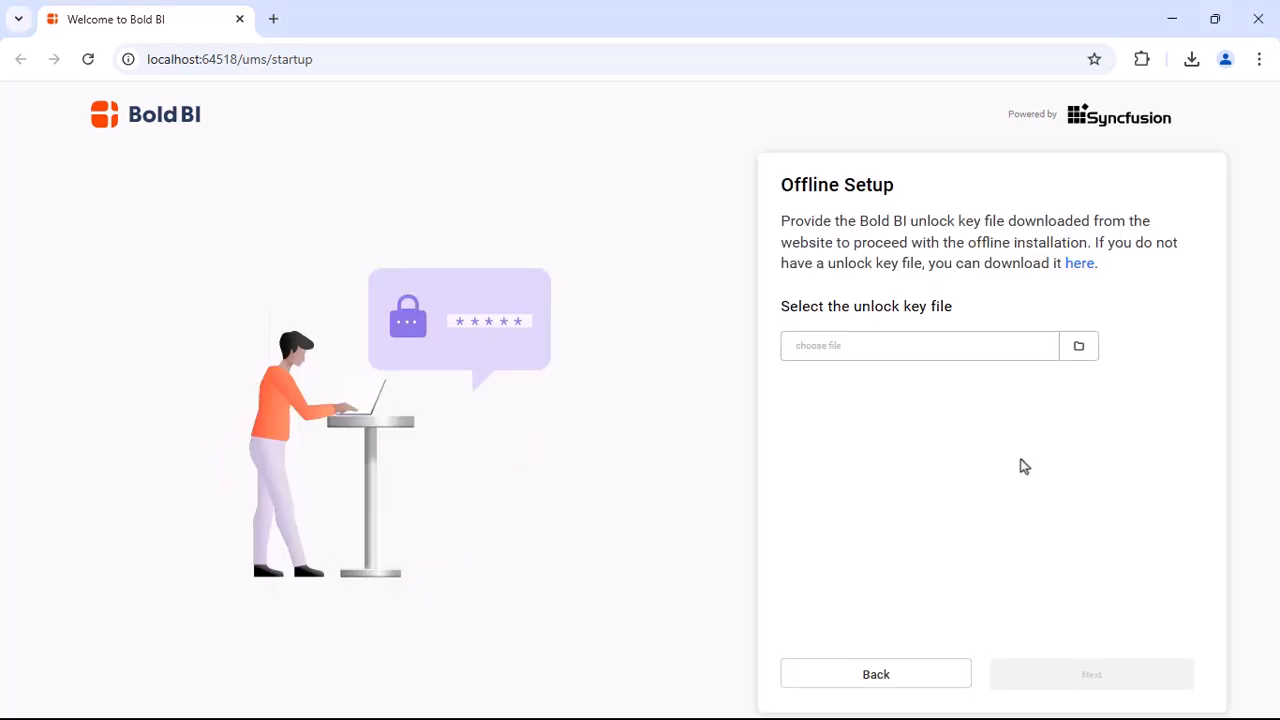
{"action": "left_click", "coordinate": [1078, 347]}
{"action": "left_click", "coordinate": [410, 326]}
{"action": "left_click", "coordinate": [621, 587]}
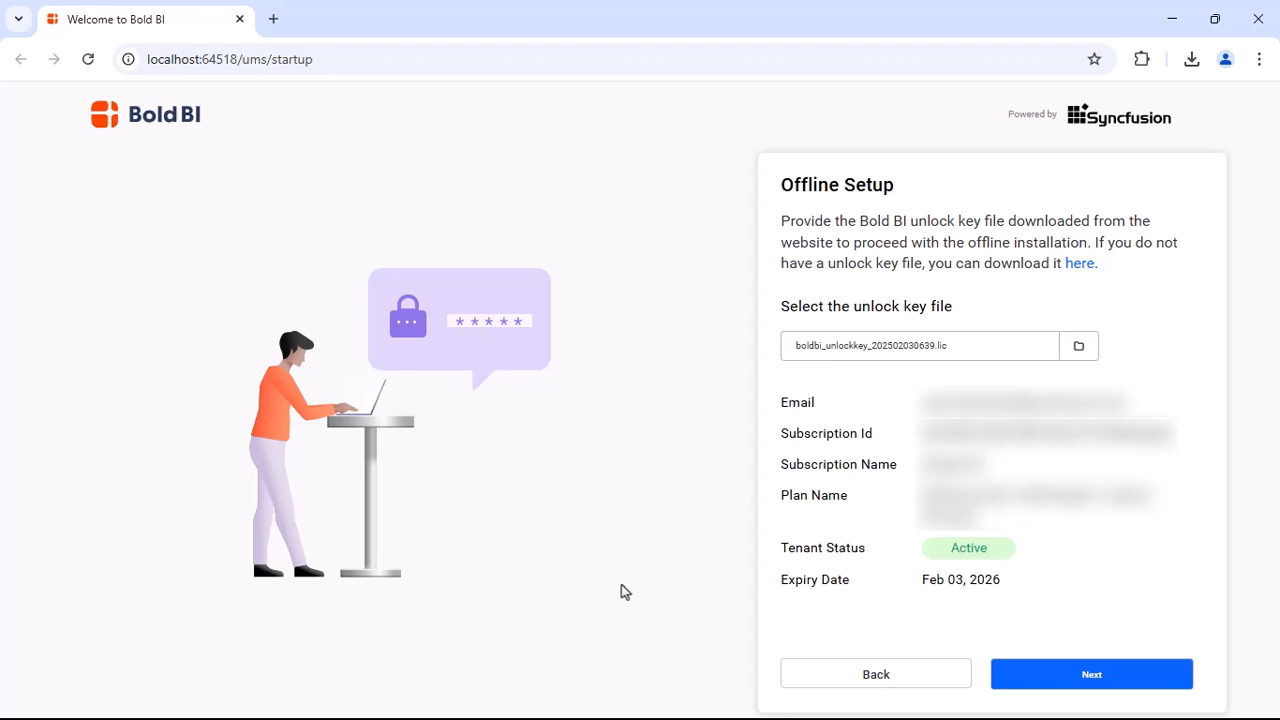
{"action": "left_click", "coordinate": [876, 675]}
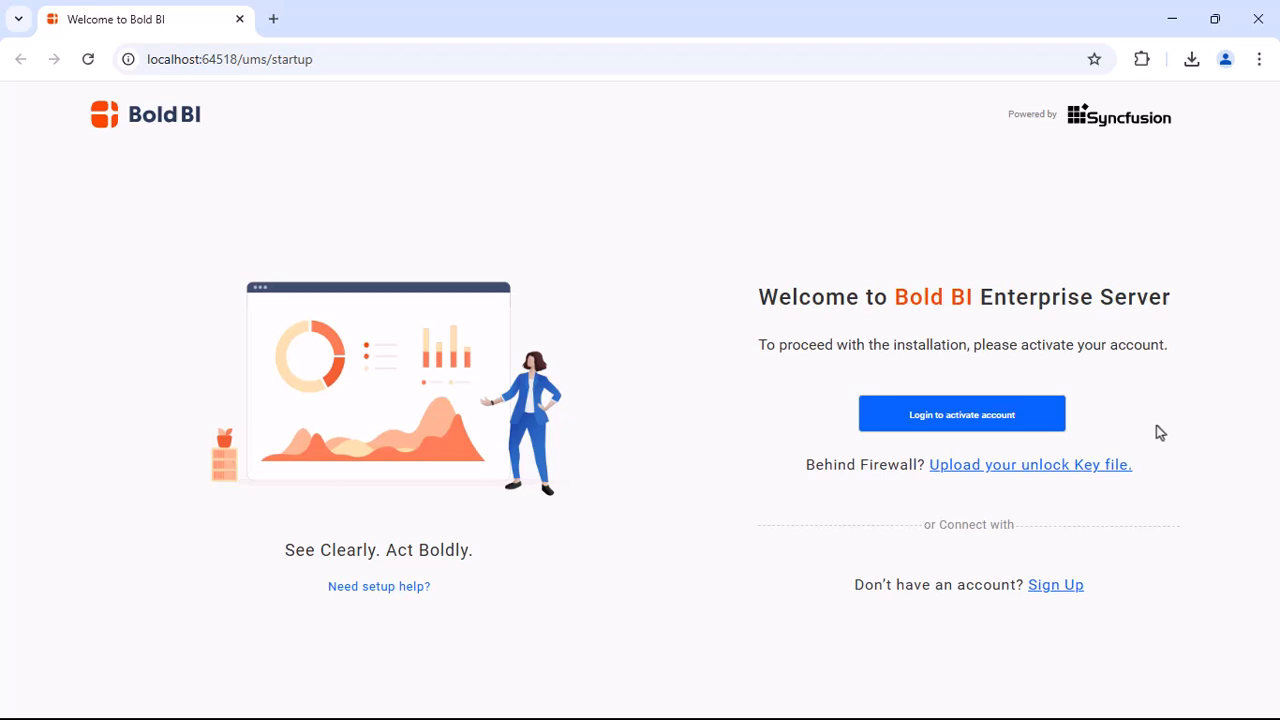
- Fill in the administrator's first name, last name, username, and password with its confirmation
{"action": "left_click", "coordinate": [966, 420]}
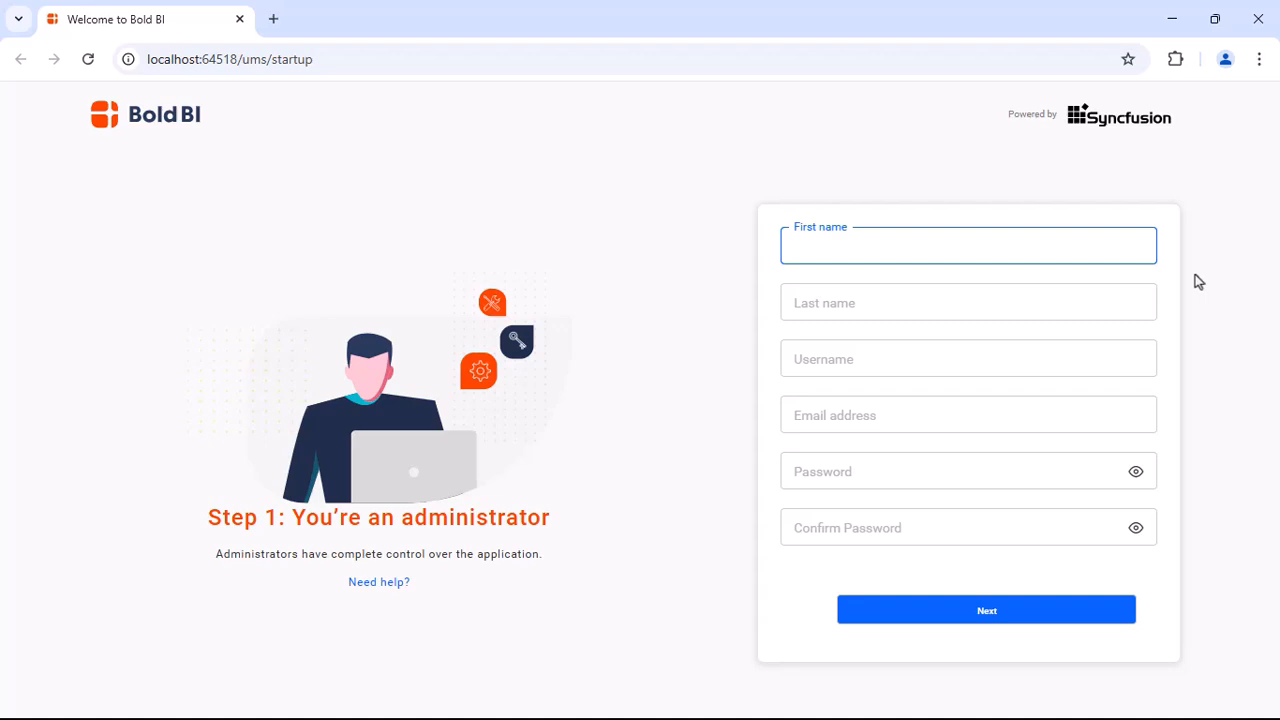
{"action": "type", "text": "Joshua"}
{"action": "left_click", "coordinate": [1080, 302]}
{"action": "type", "text": "Otieno"}
{"action": "left_click", "coordinate": [1077, 360]}
{"action": "type", "text": "Joshua"}
{"action": "left_click", "coordinate": [1071, 410]}
{"action": "left_click", "coordinate": [1058, 474]}
{"action": "type", "text": "•••••••••"}
{"action": "left_click", "coordinate": [1046, 531]}
{"action": "type", "text": "•••••••••"}
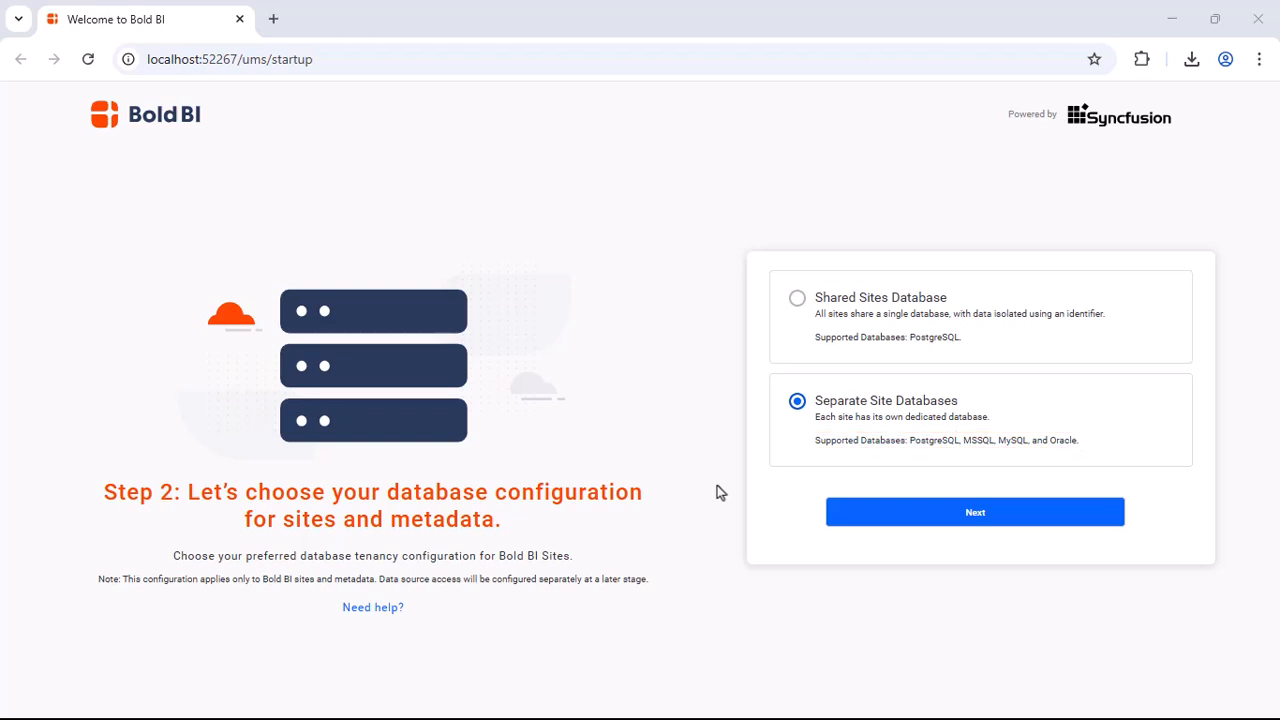
- Keep Separate Site Databases and proceed to the database connection form
{"action": "left_click", "coordinate": [957, 514]}
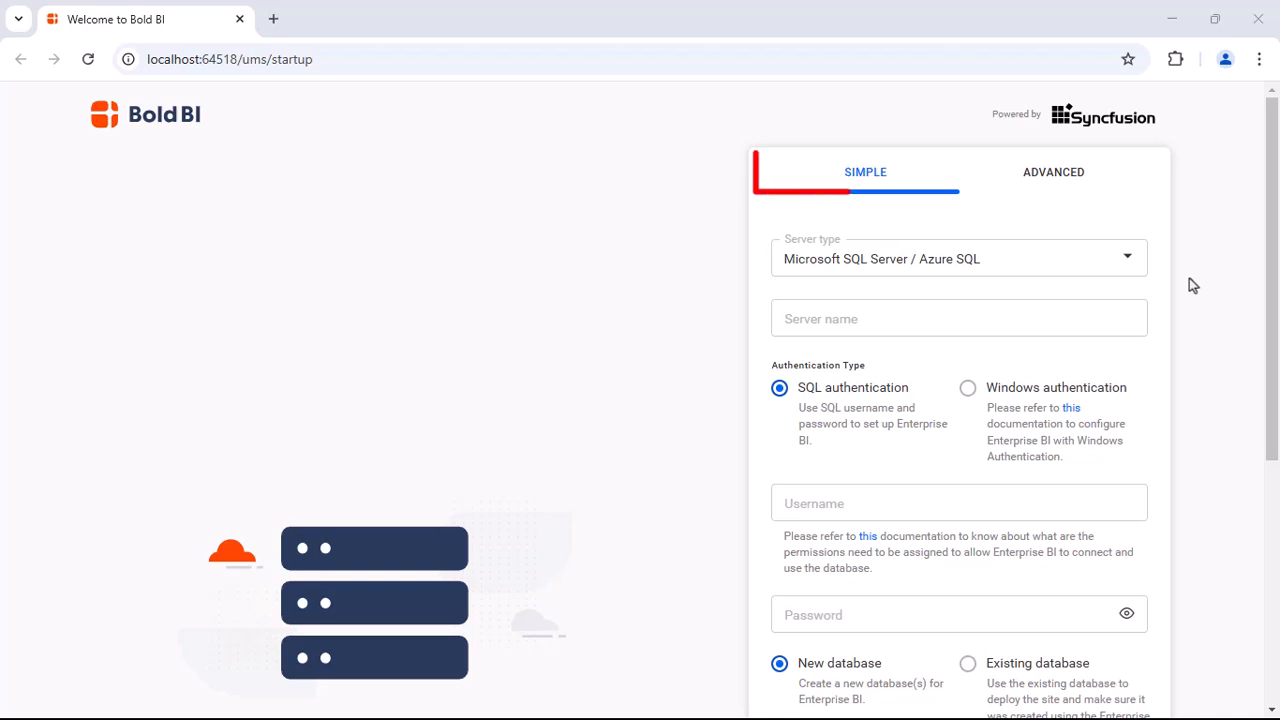
- Choose Oracle as server type, with server localhost, username system and the database password
{"action": "left_click", "coordinate": [1128, 258]}
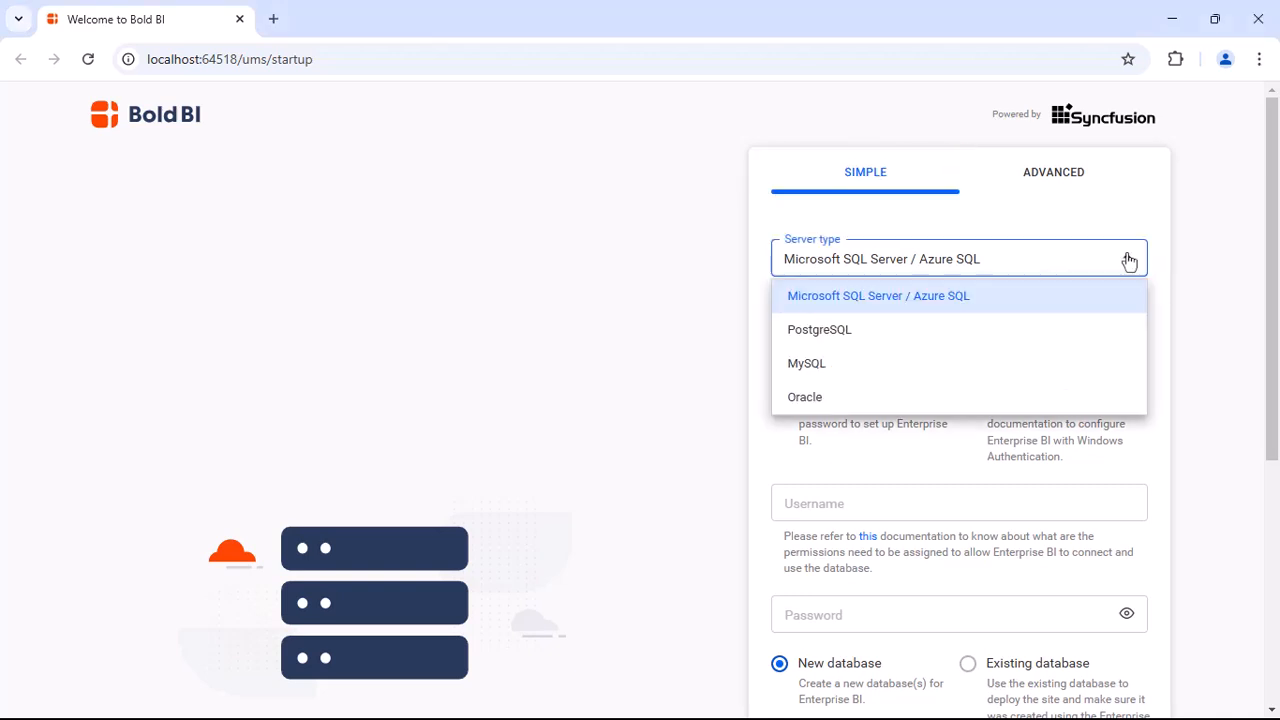
{"action": "left_click", "coordinate": [926, 397]}
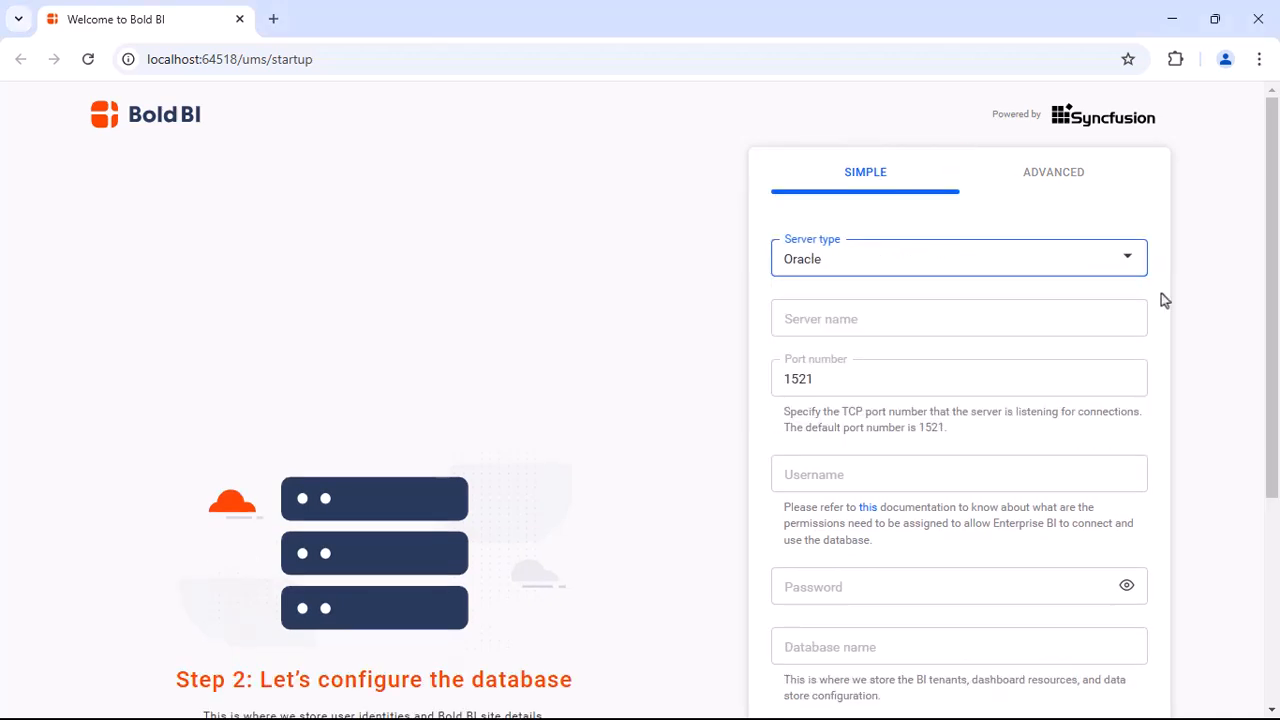
{"action": "left_click", "coordinate": [1137, 317]}
{"action": "type", "text": "localhost"}
{"action": "left_click", "coordinate": [1114, 472]}
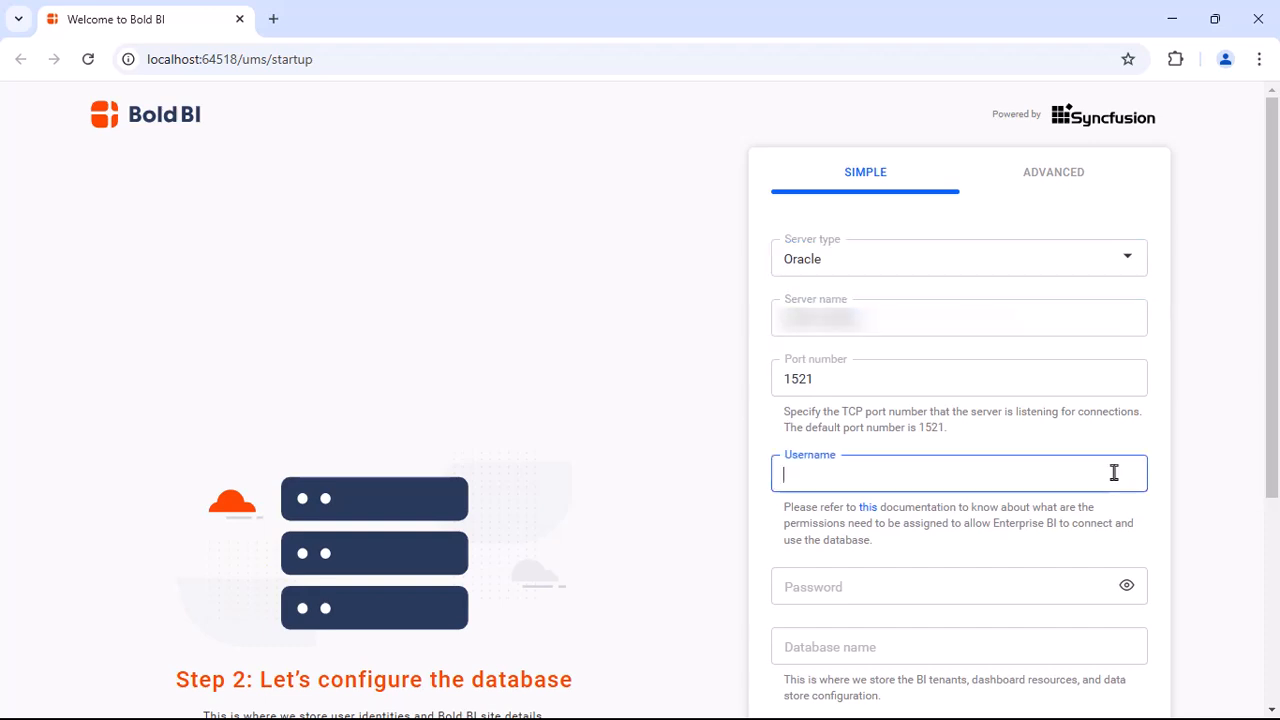
{"action": "type", "text": "system"}
{"action": "left_click", "coordinate": [1061, 591]}
{"action": "type", "text": "••••"}
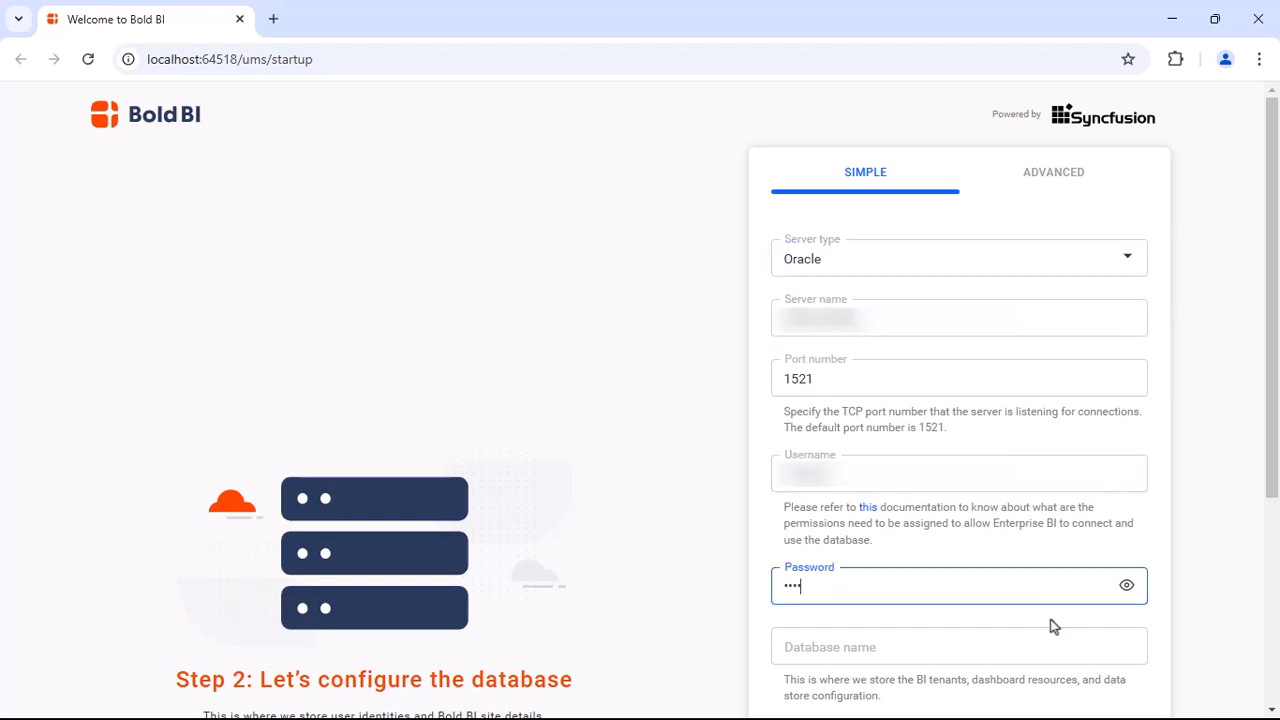
- Name the database boldbiserverdb and submit the settings to finish setup
{"action": "scroll", "coordinate": [1053, 625], "scroll_direction": "down", "scroll_amount": 3}
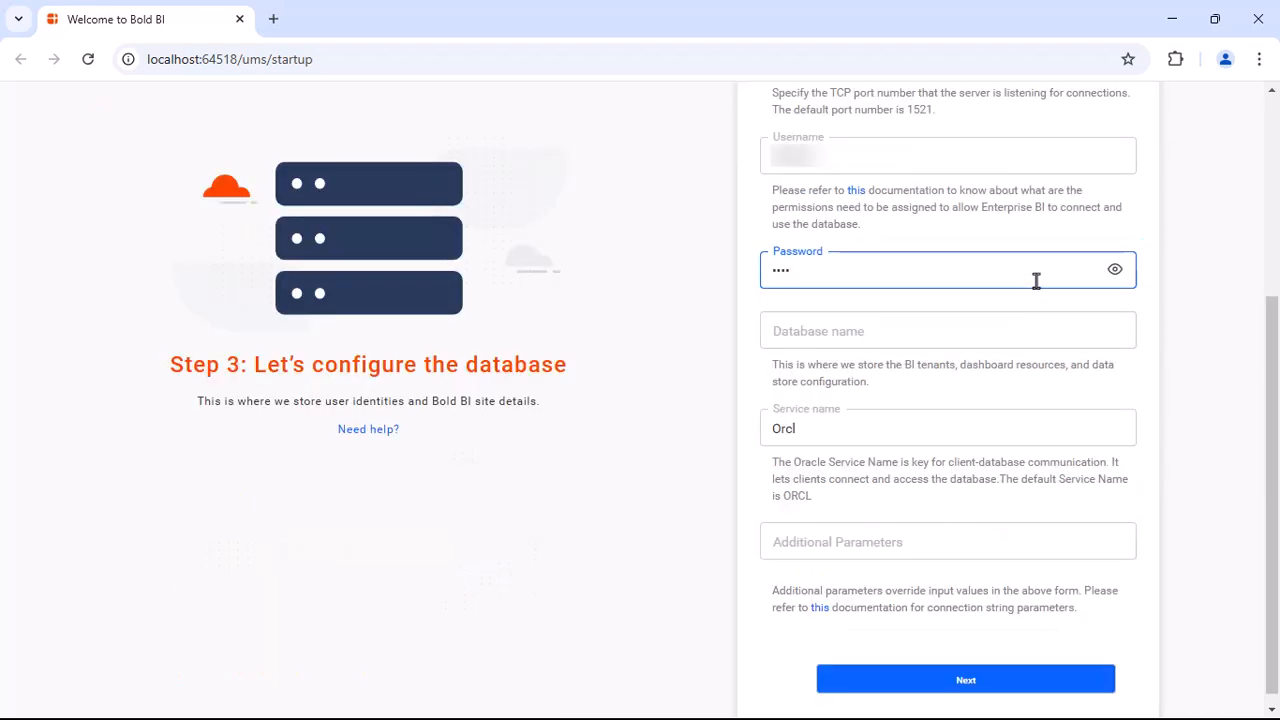
{"action": "left_click", "coordinate": [1025, 332]}
{"action": "type", "text": "boldbise"}
{"action": "type", "text": "rverdb"}
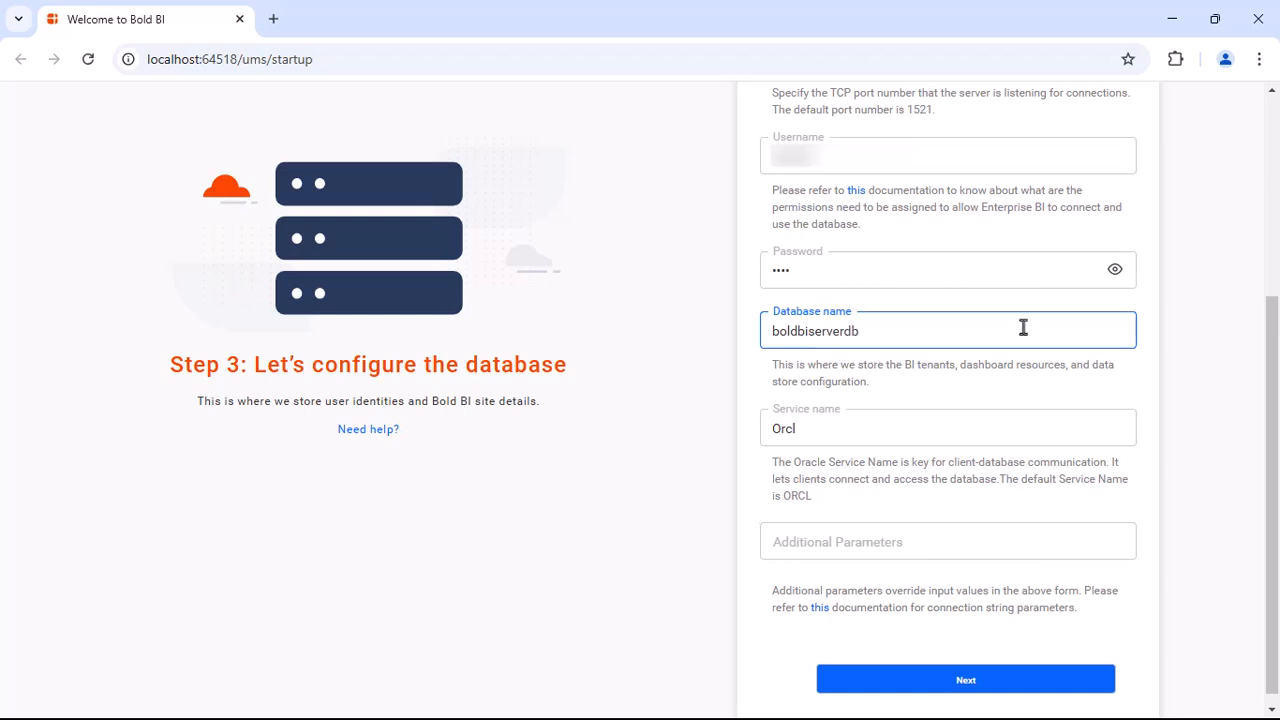
{"action": "left_click", "coordinate": [966, 680]}
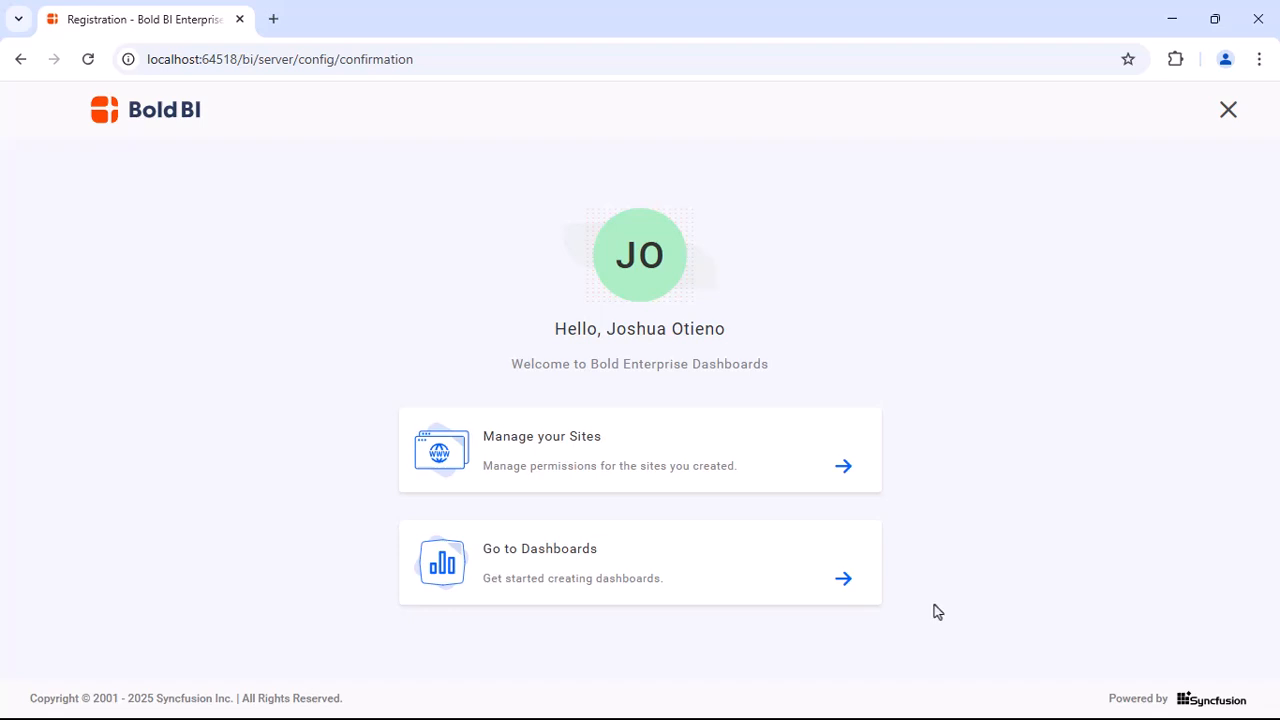
- Open the Sales Analysis Dashboard from the All Dashboards list
{"action": "left_click", "coordinate": [843, 579]}
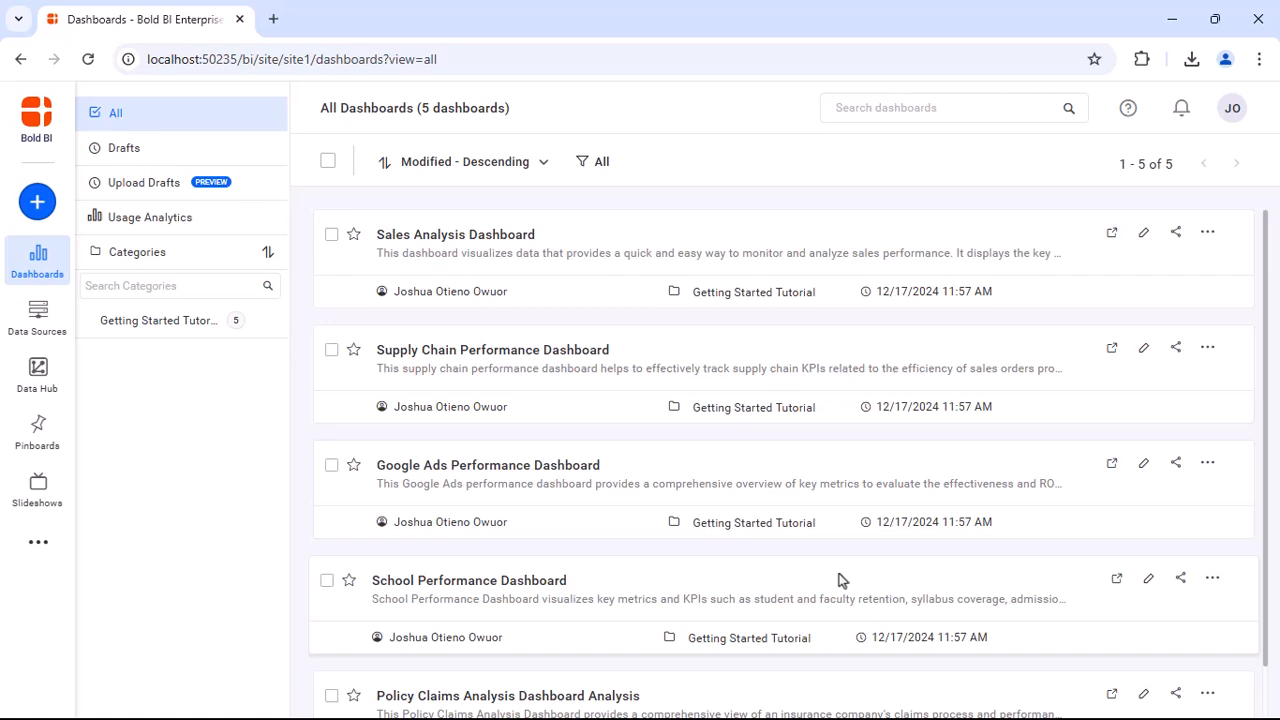
{"action": "left_click", "coordinate": [566, 259]}
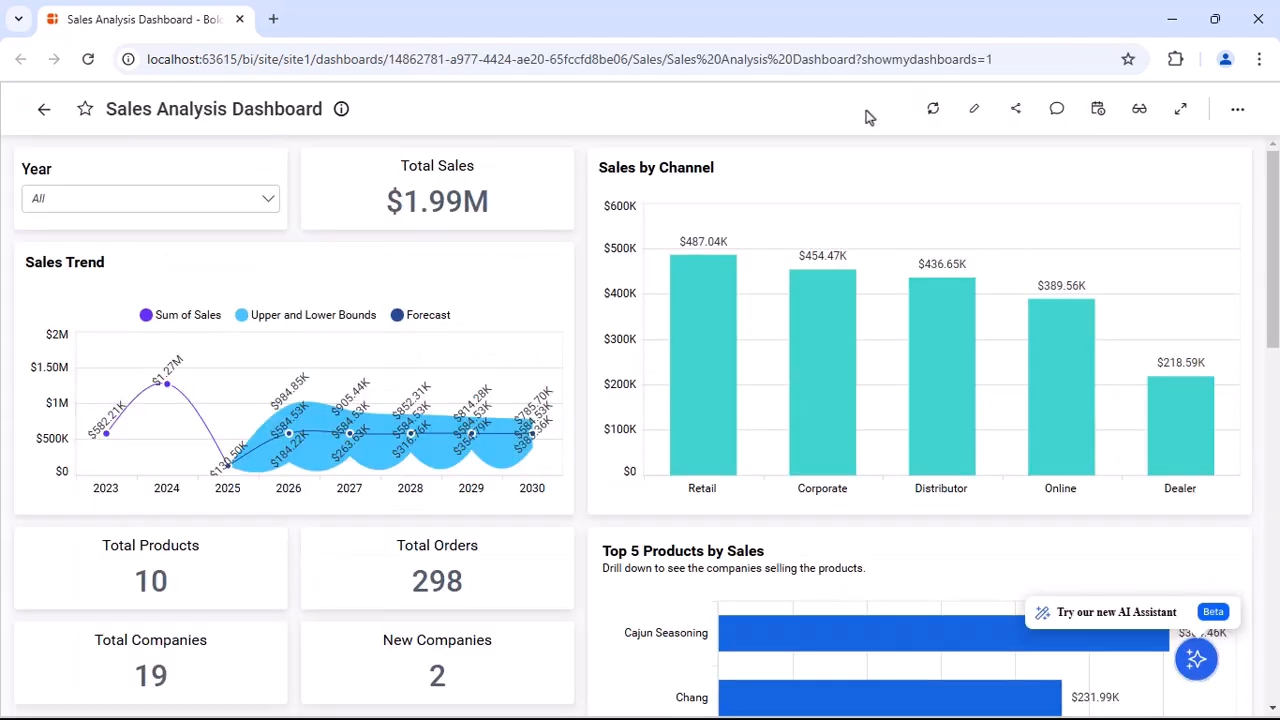